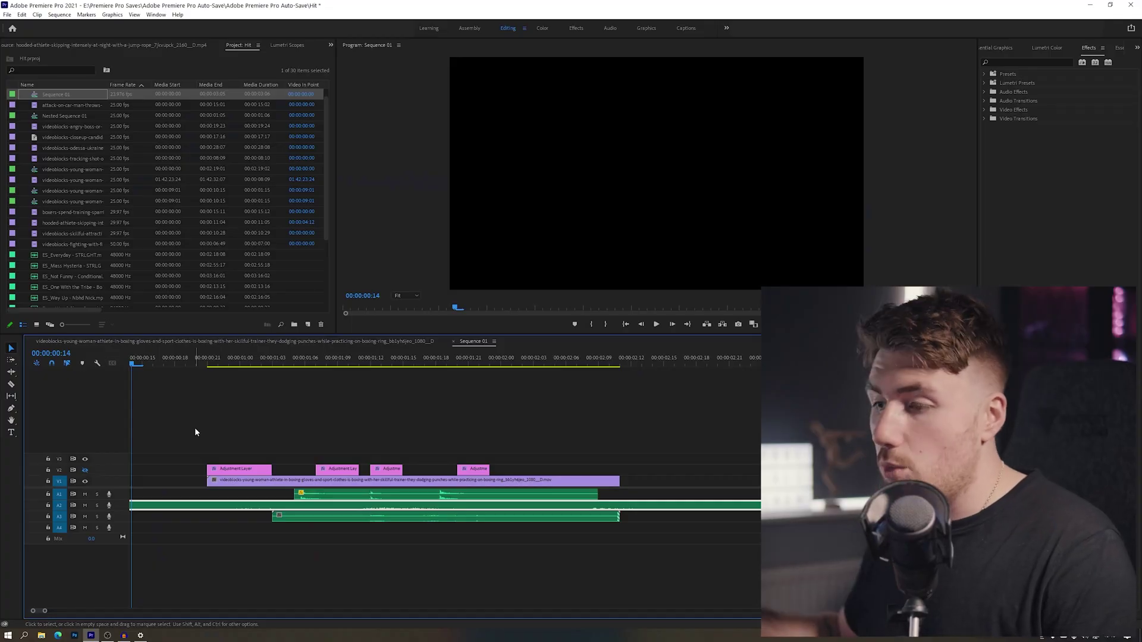
key(space)
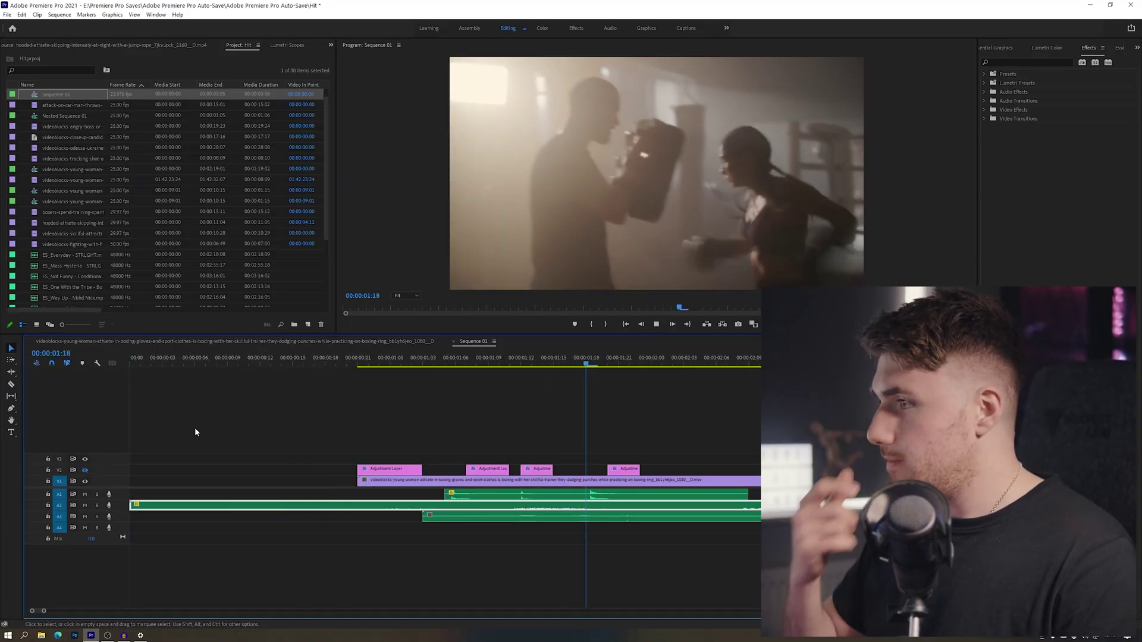
key(minus)
click(198, 361)
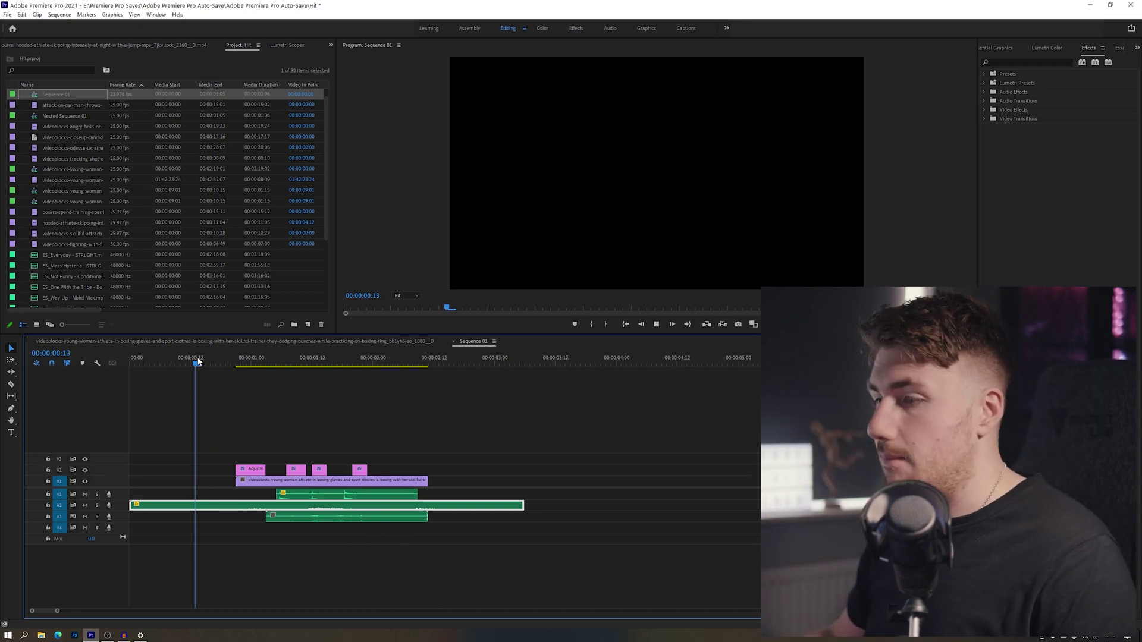
key(space)
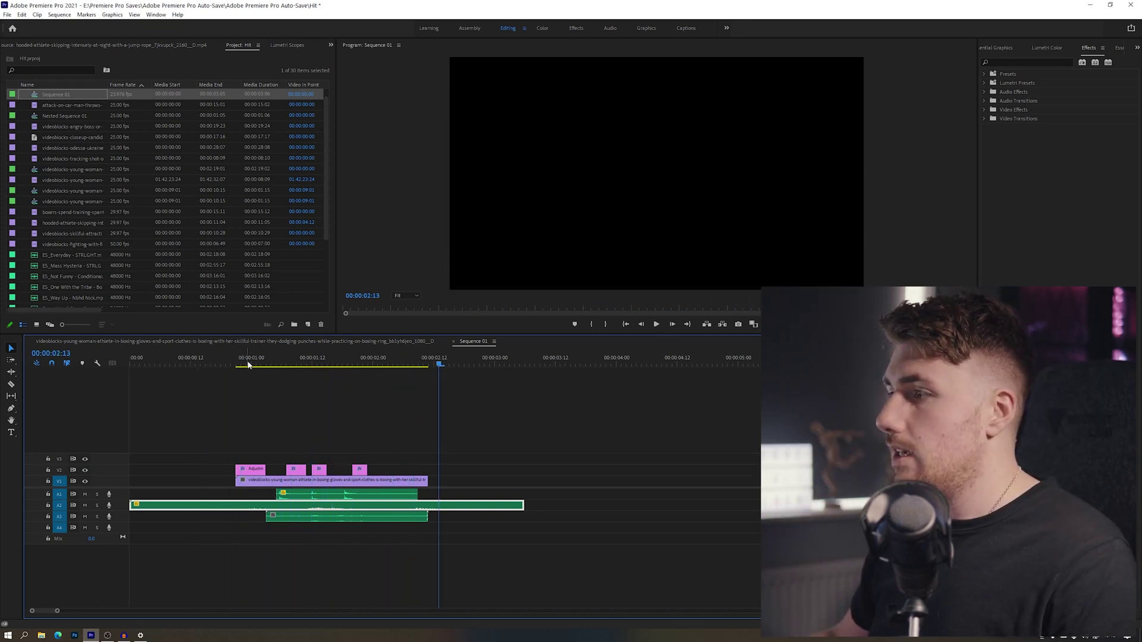
key(space)
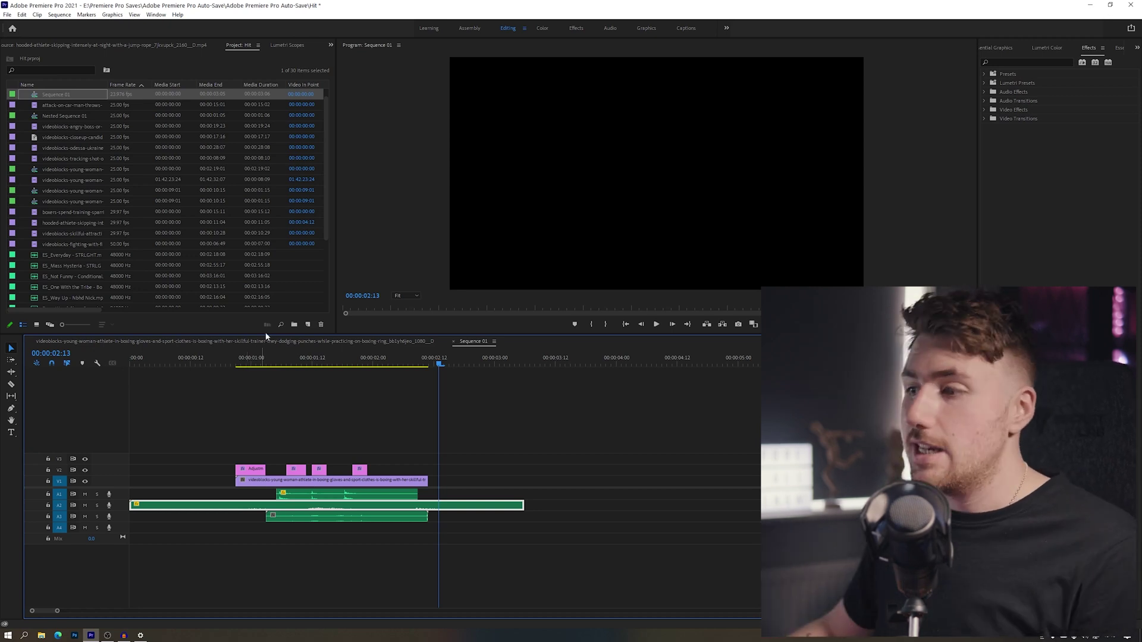
click(263, 340)
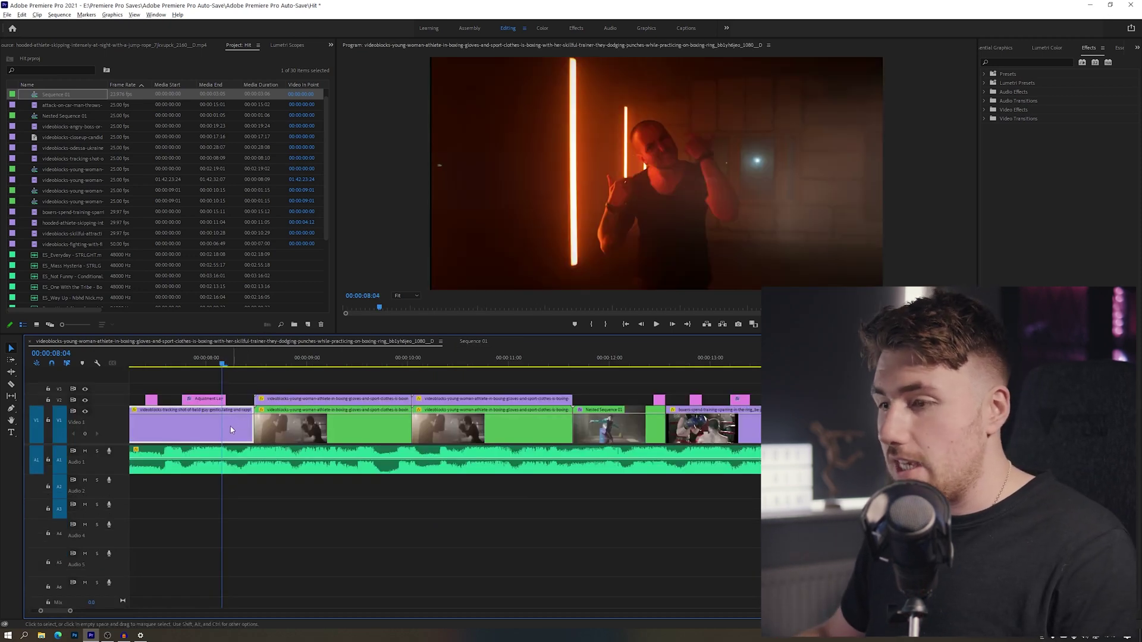
key(backslash)
click(146, 361)
key(space)
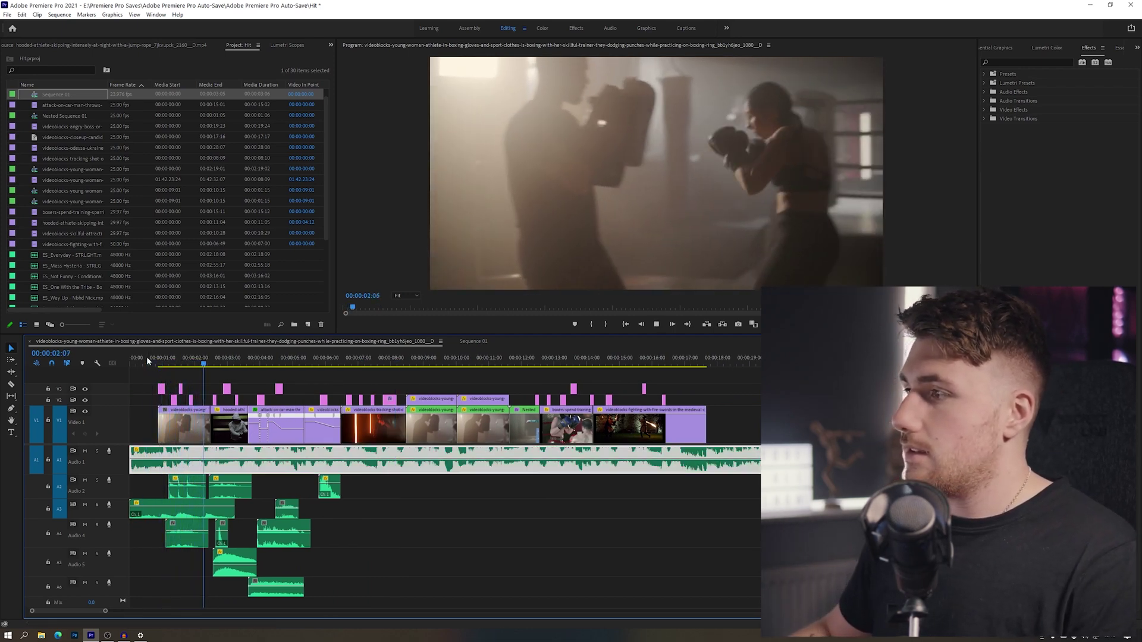
key(space)
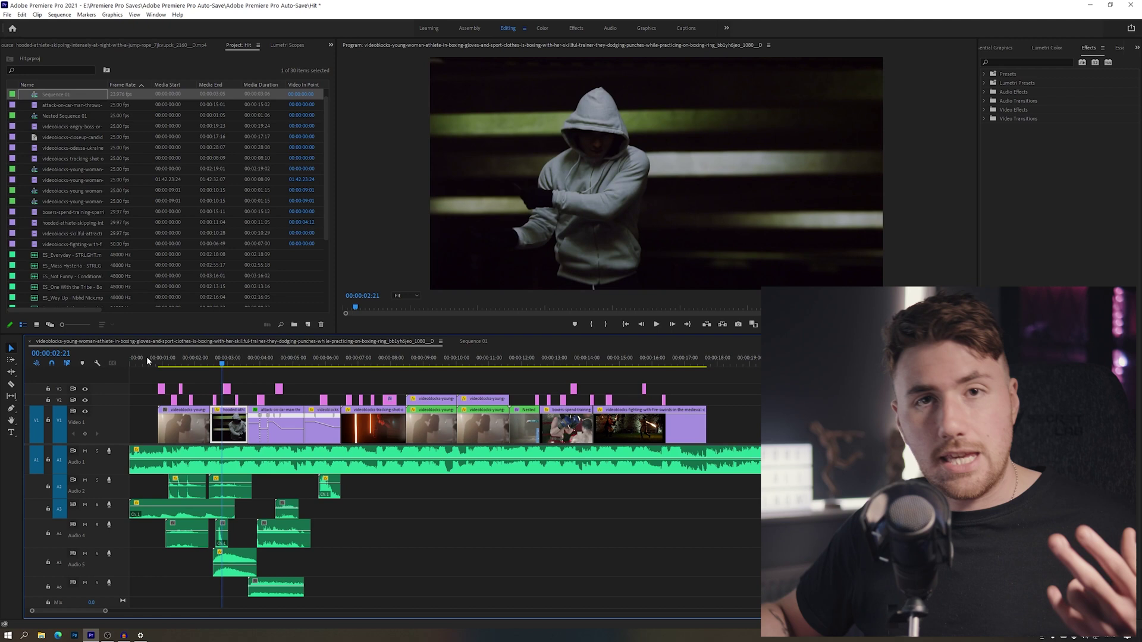
click(467, 341)
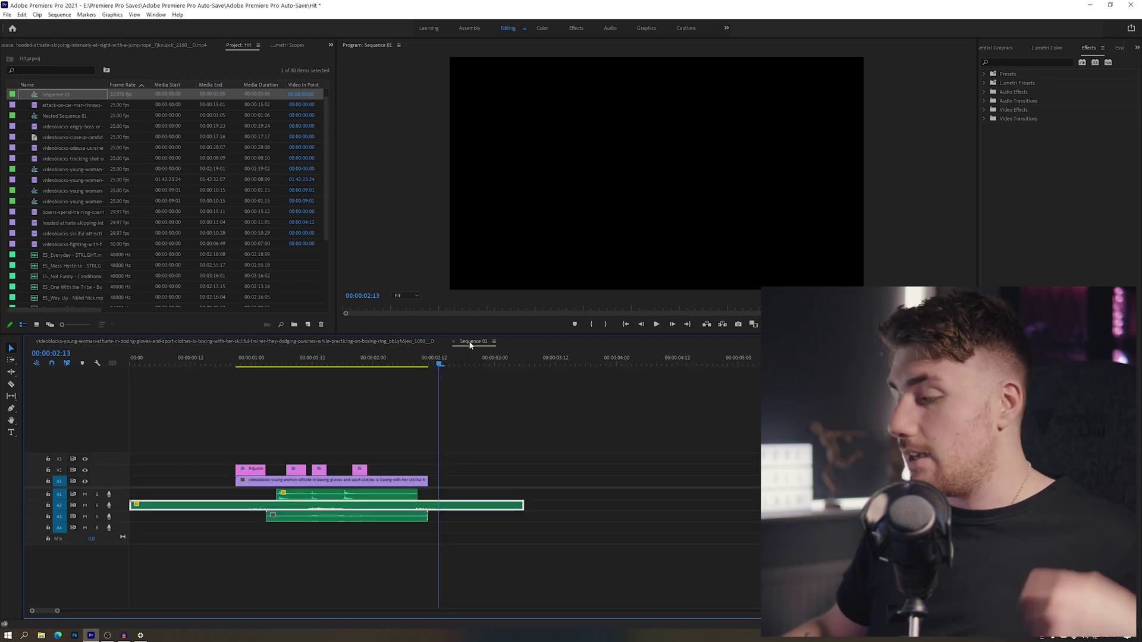
click(241, 361)
- Razor the V2 Adjustment Layer at the 00:00:01:05 punch, delete the extra pieces, and select the short remainder
drag(242, 364, 252, 363)
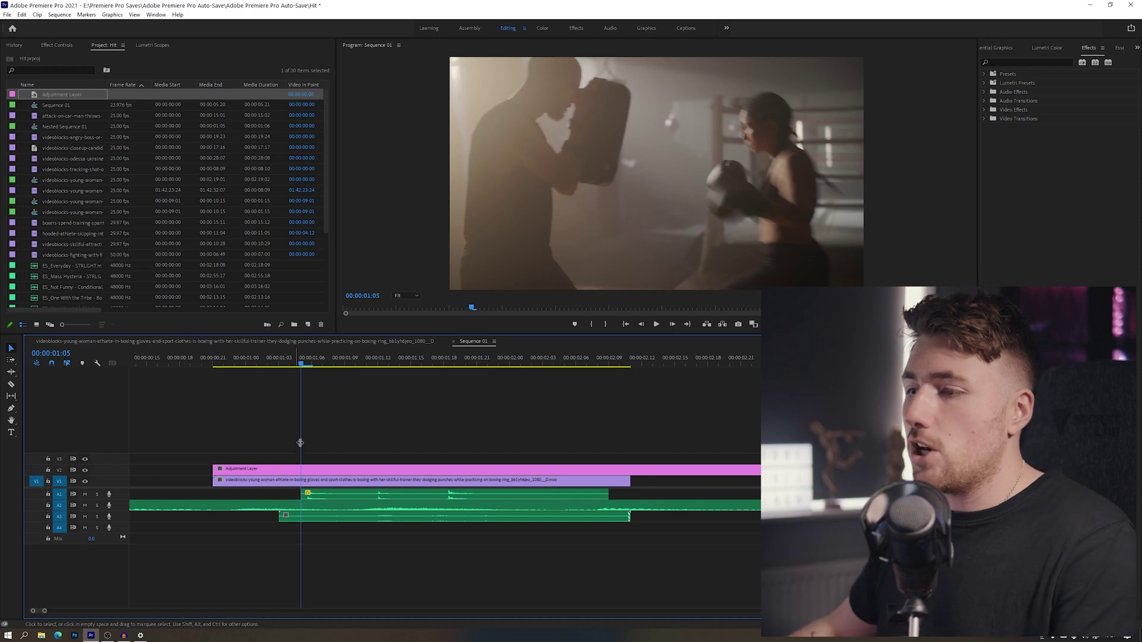
key(c)
click(289, 469)
click(365, 470)
key(Delete)
click(256, 470)
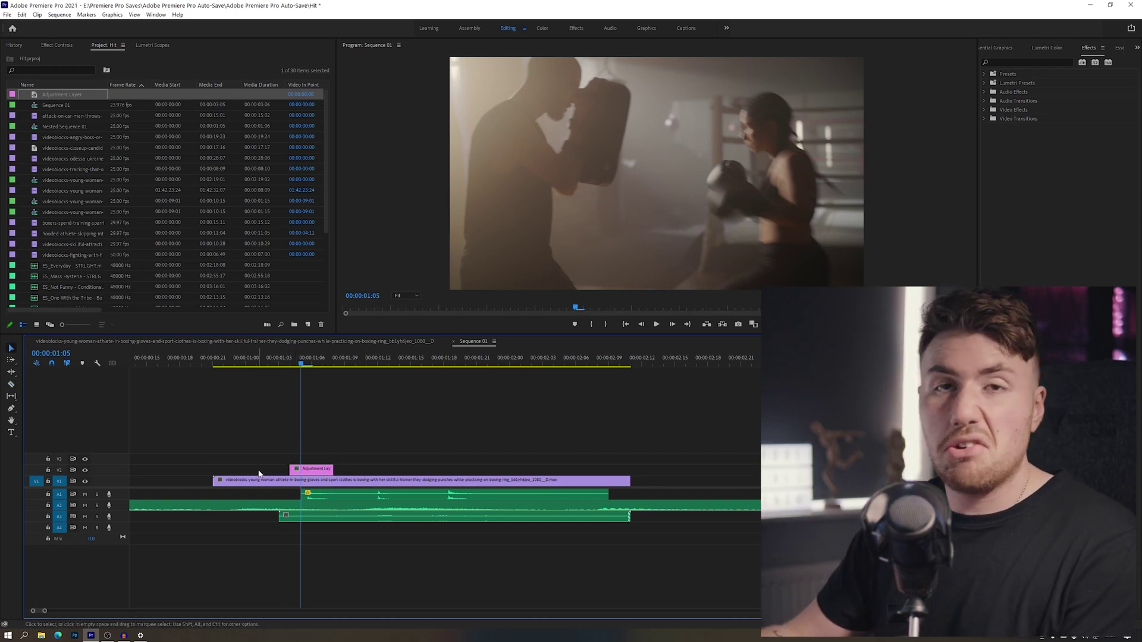
click(312, 471)
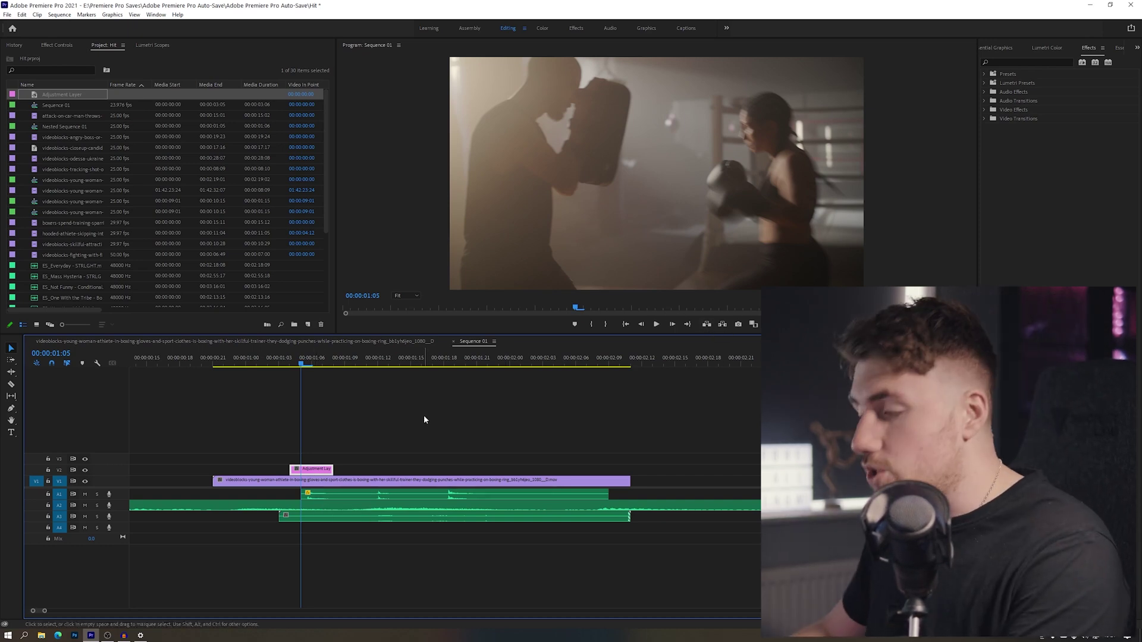
- Apply the Distort > Transform effect to the Adjustment Layer clip
click(996, 61)
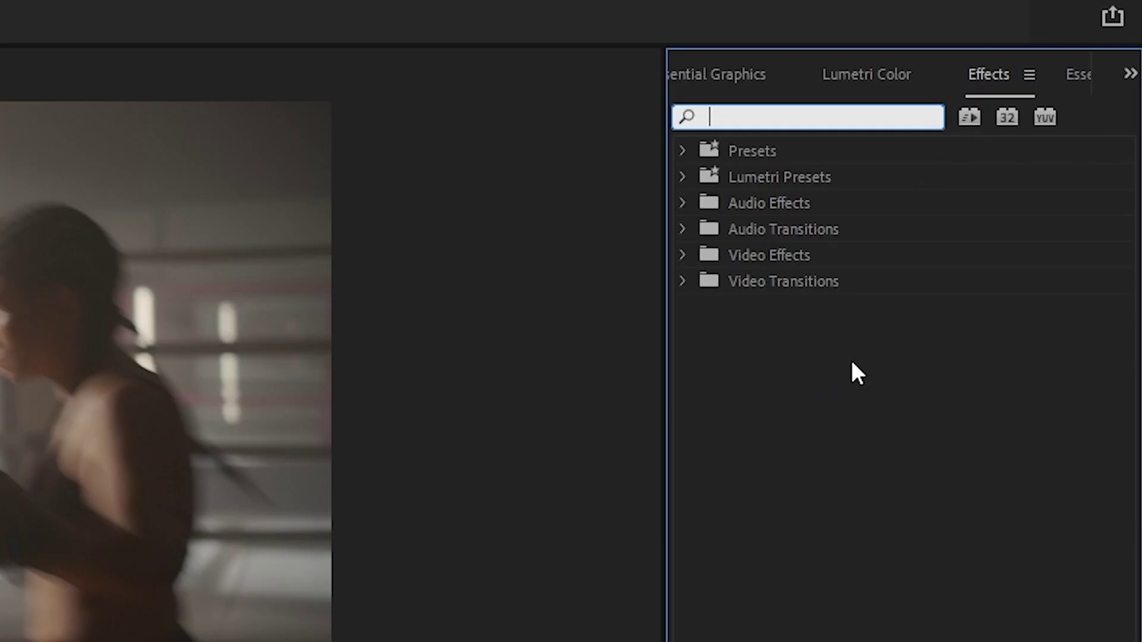
text(transform)
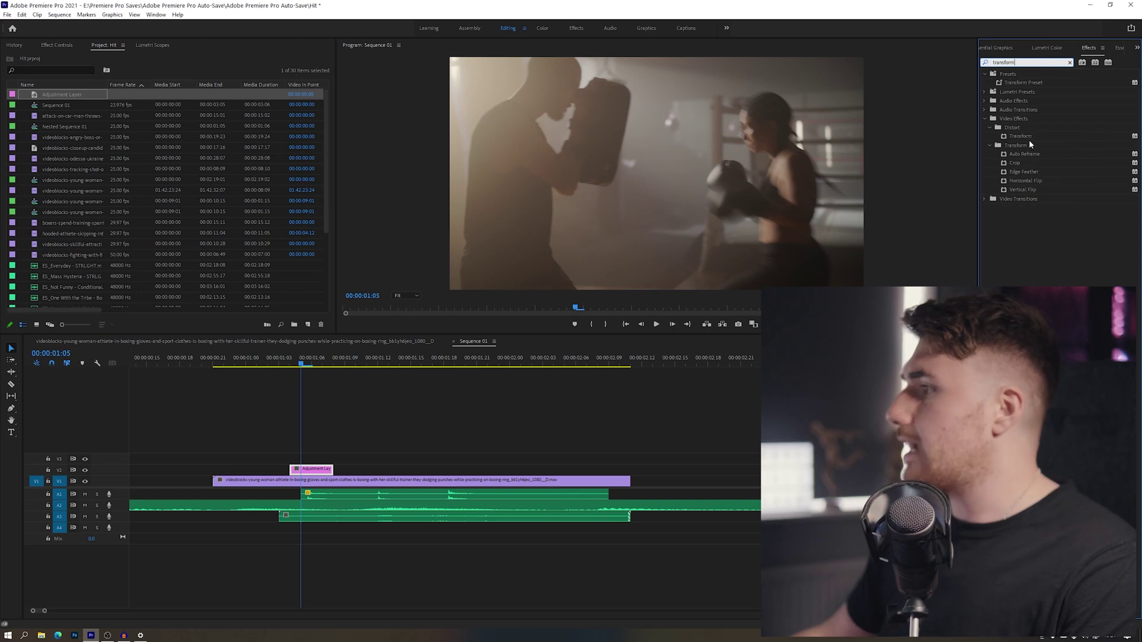
drag(814, 333, 314, 468)
click(59, 45)
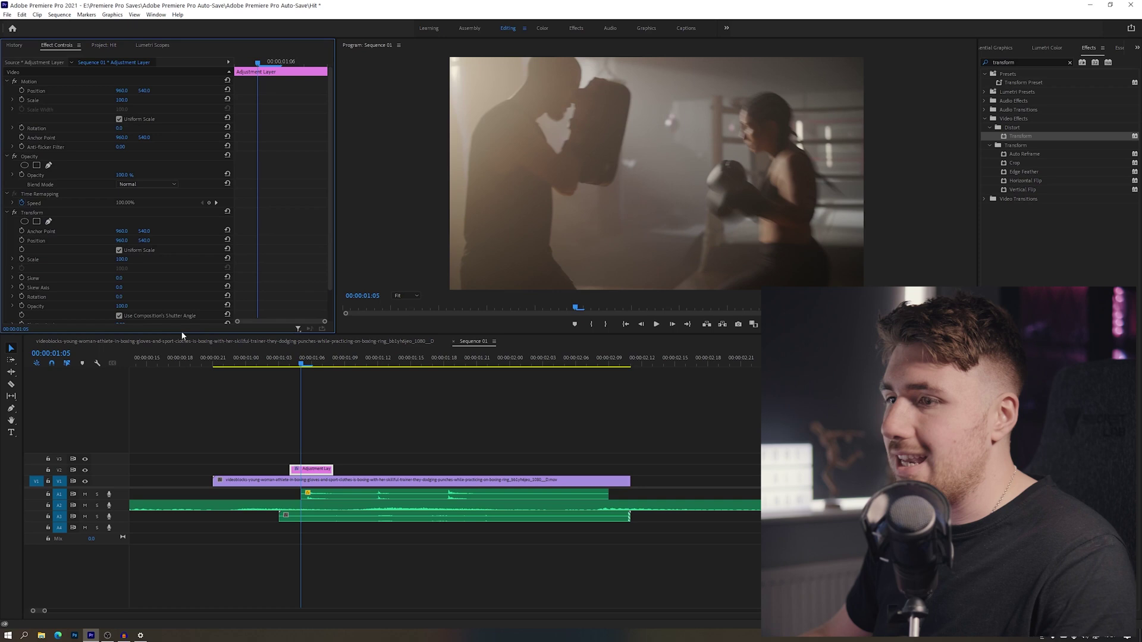
- Turn off Use Composition's Shutter Angle and set the Transform Shutter Angle to 200
drag(328, 191, 329, 203)
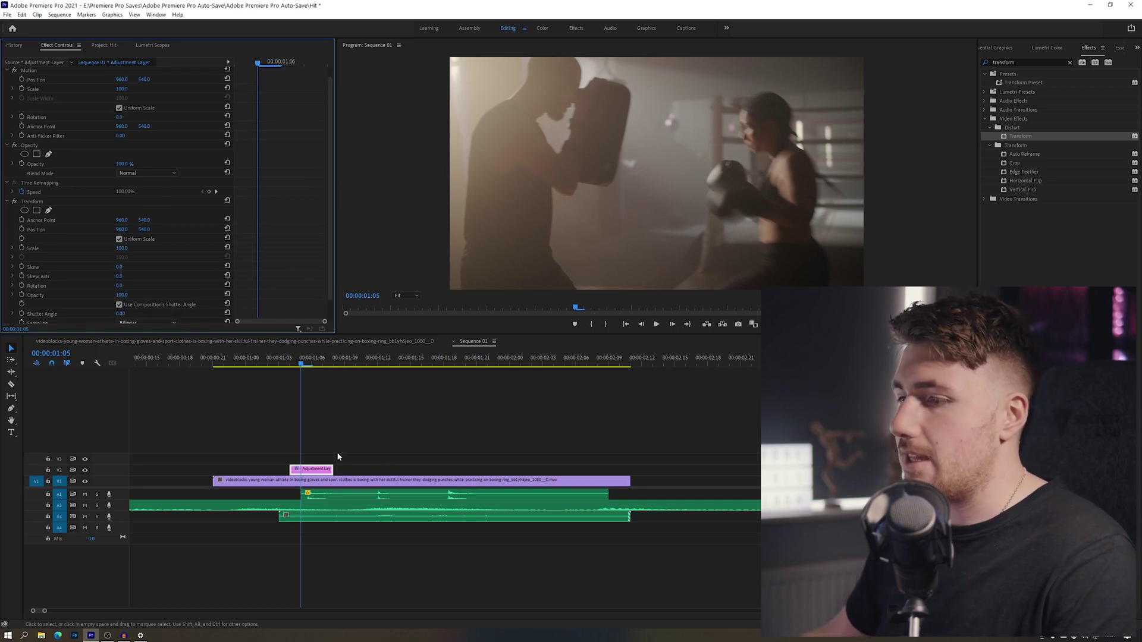
scroll(365, 451, up, 1)
scroll(323, 244, down, 2)
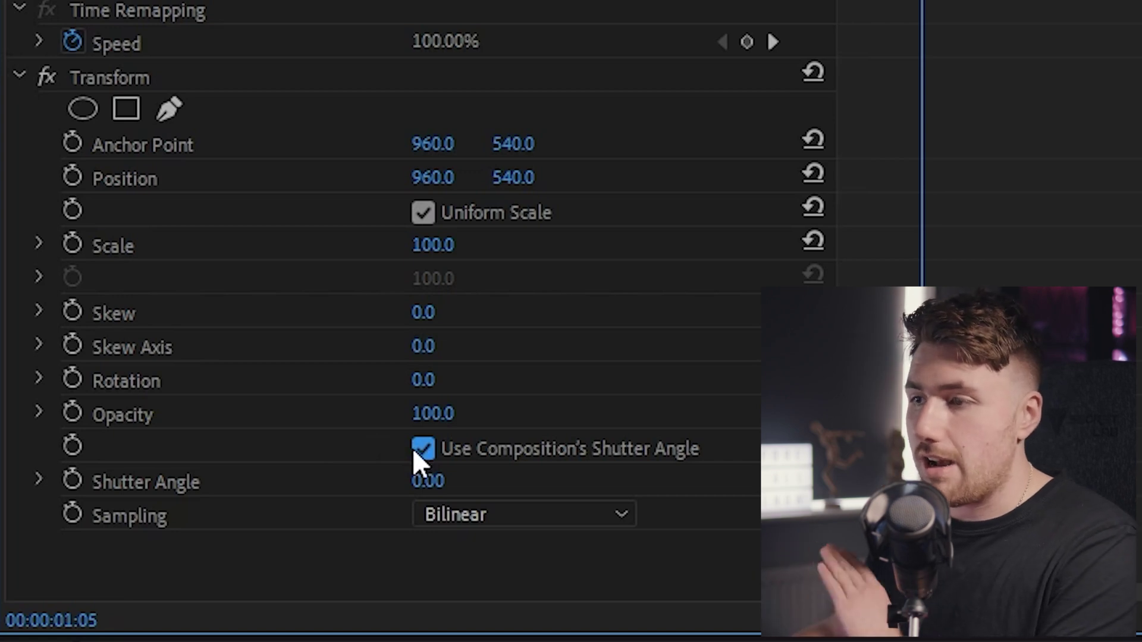
click(439, 482)
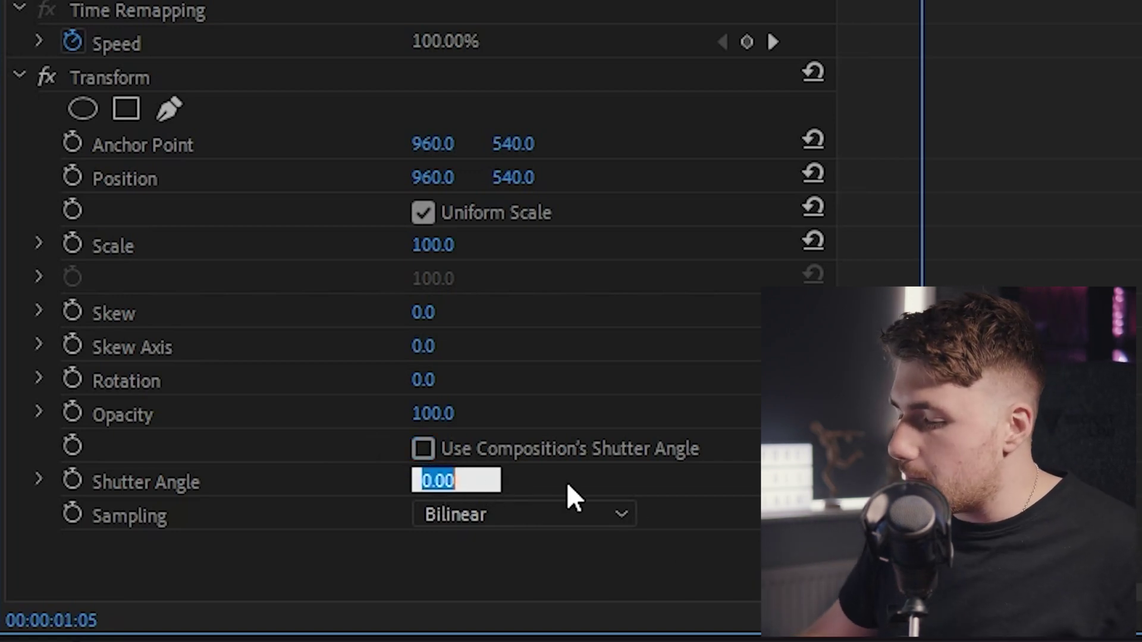
text(200)
key(Return)
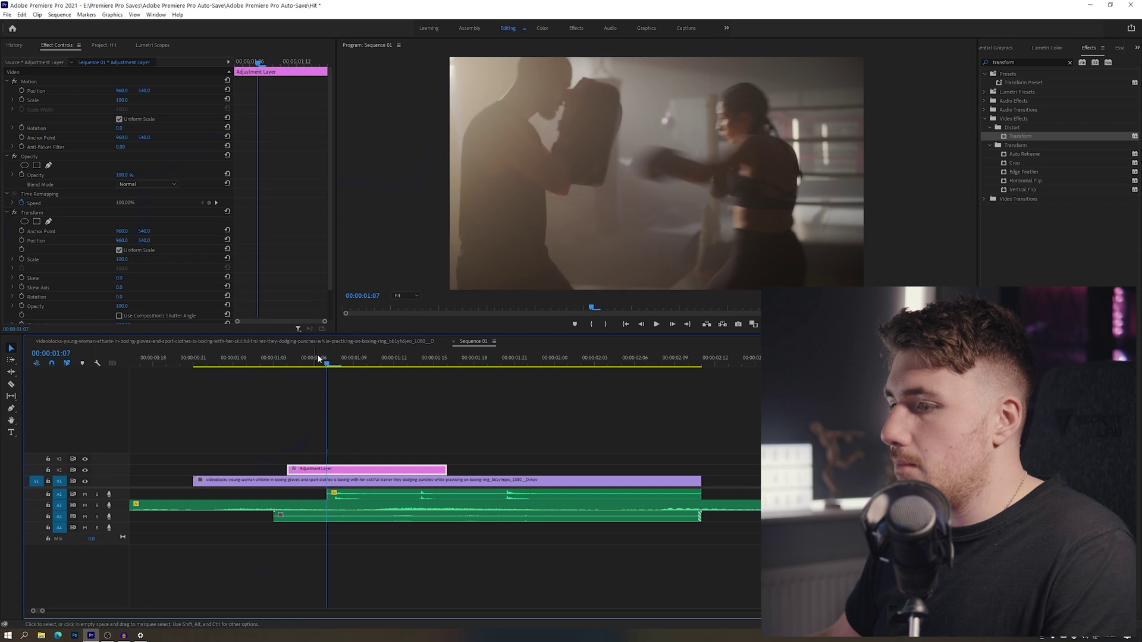
- At 00:00:01:08, enable keyframing for Transform Position and Scale
drag(326, 363, 337, 365)
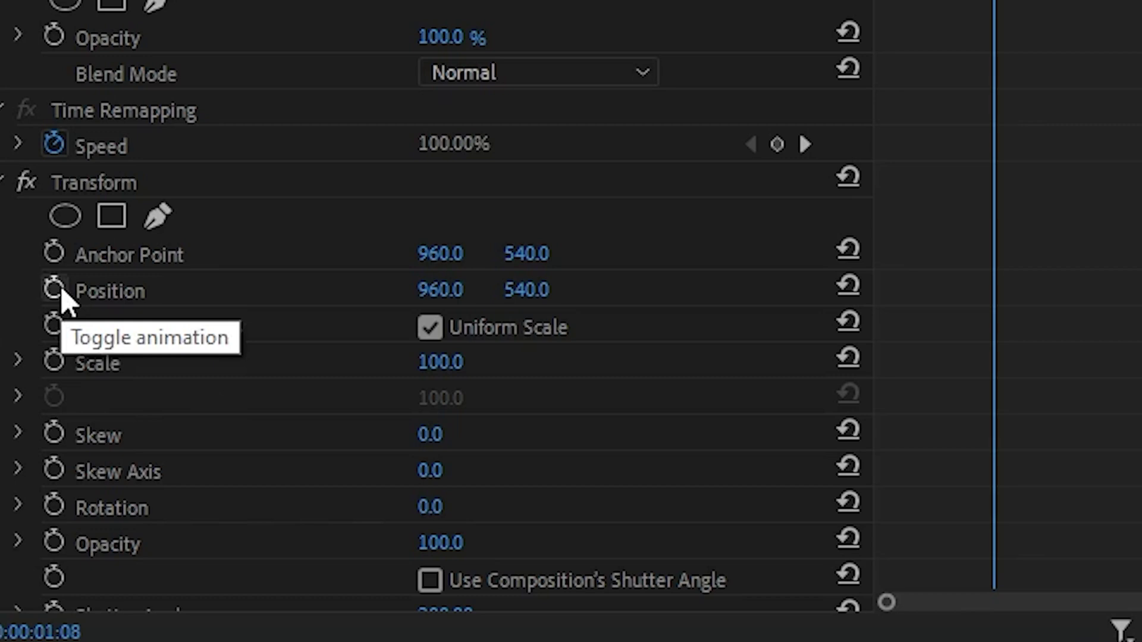
click(54, 289)
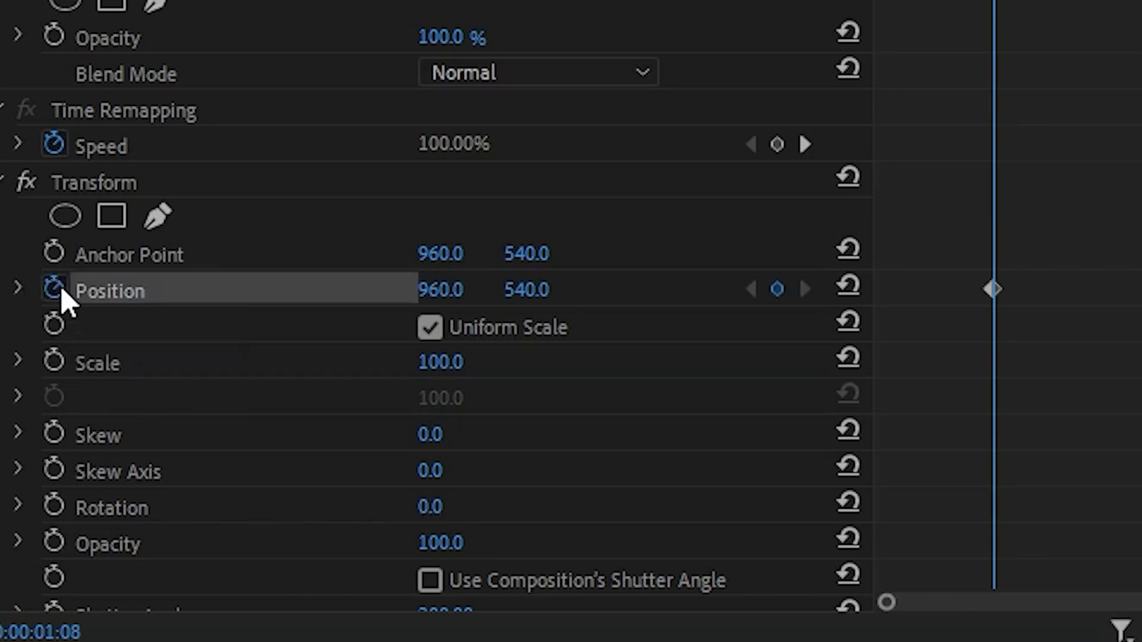
click(62, 358)
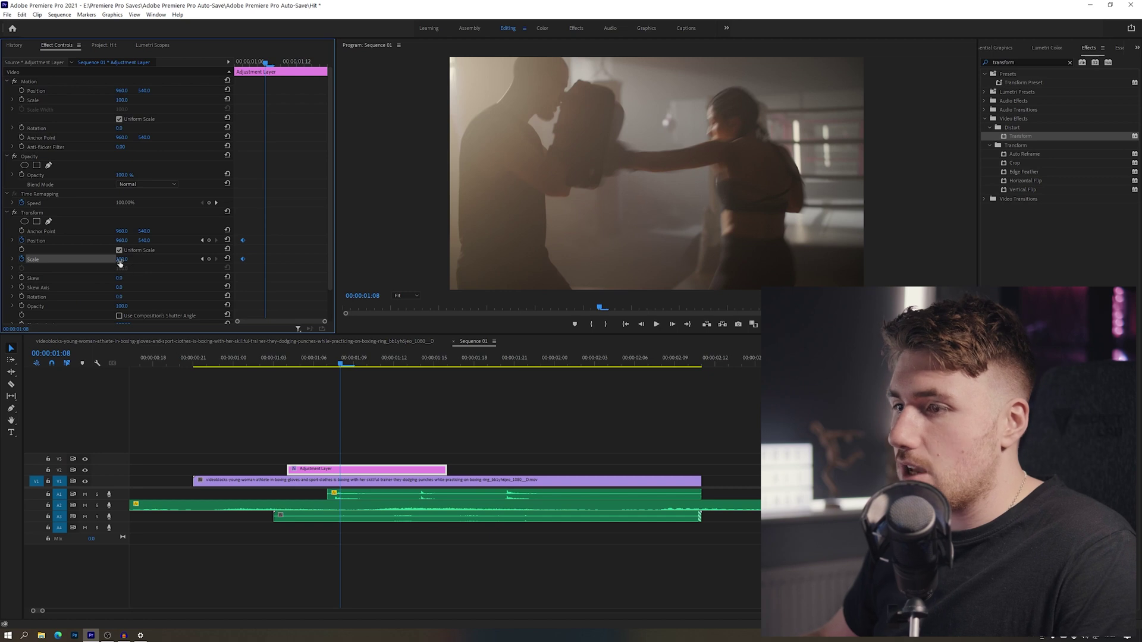
- At the punch frame, set Transform Scale to 113 and Position to 1081, 602
drag(121, 259, 125, 259)
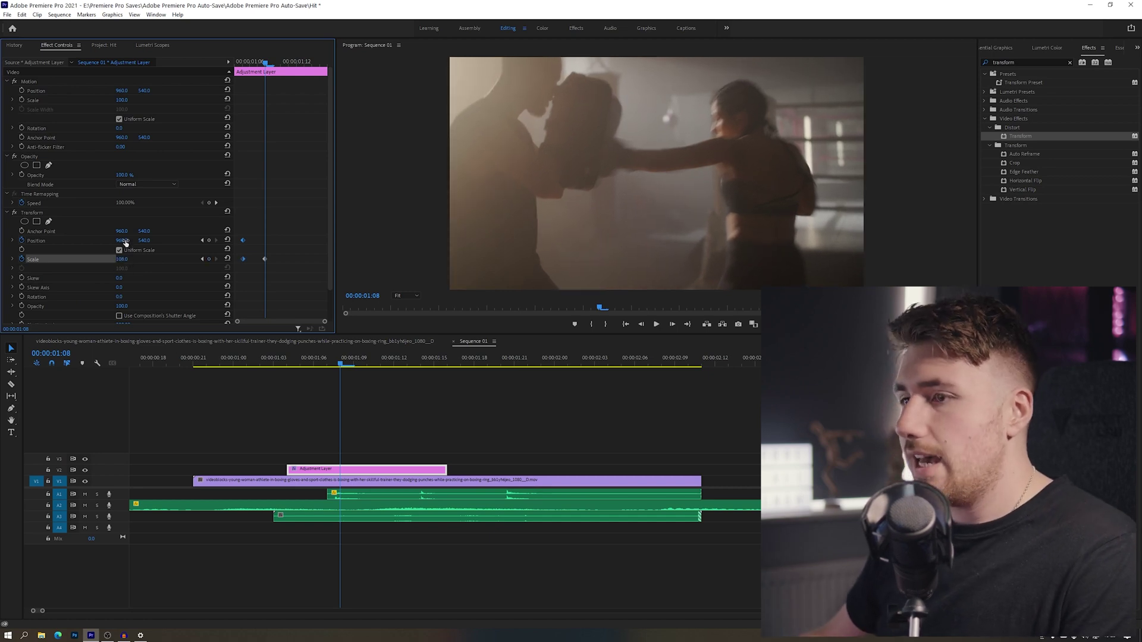
drag(121, 240, 155, 240)
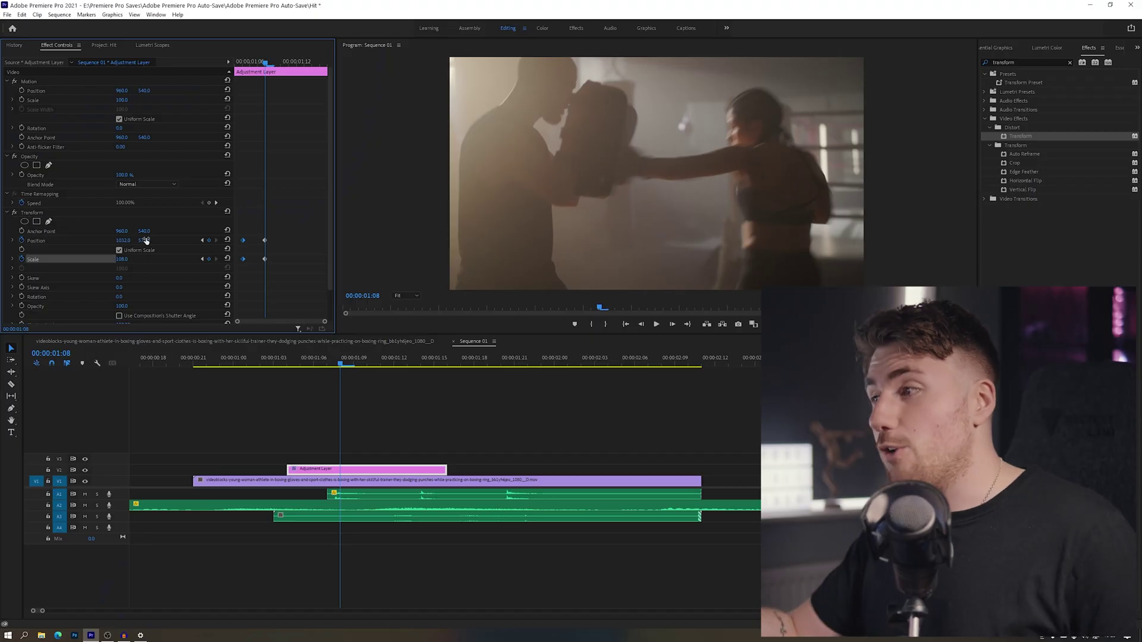
mouse_move(265, 71)
mouse_down()
mouse_move(249, 71)
mouse_move(263, 77)
mouse_up()
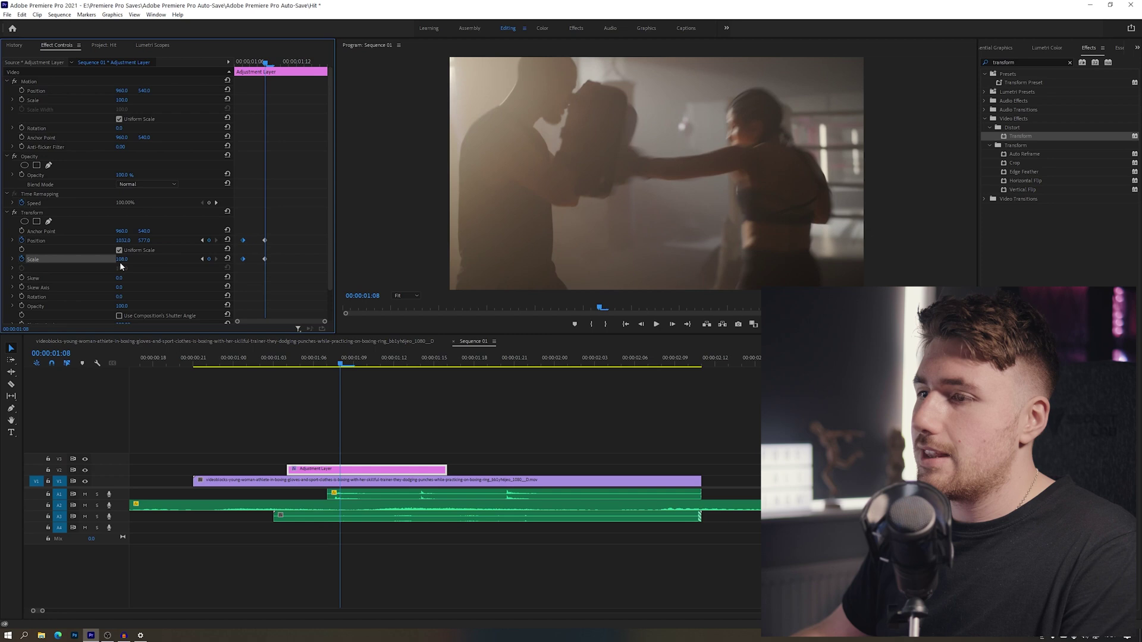
drag(122, 259, 138, 240)
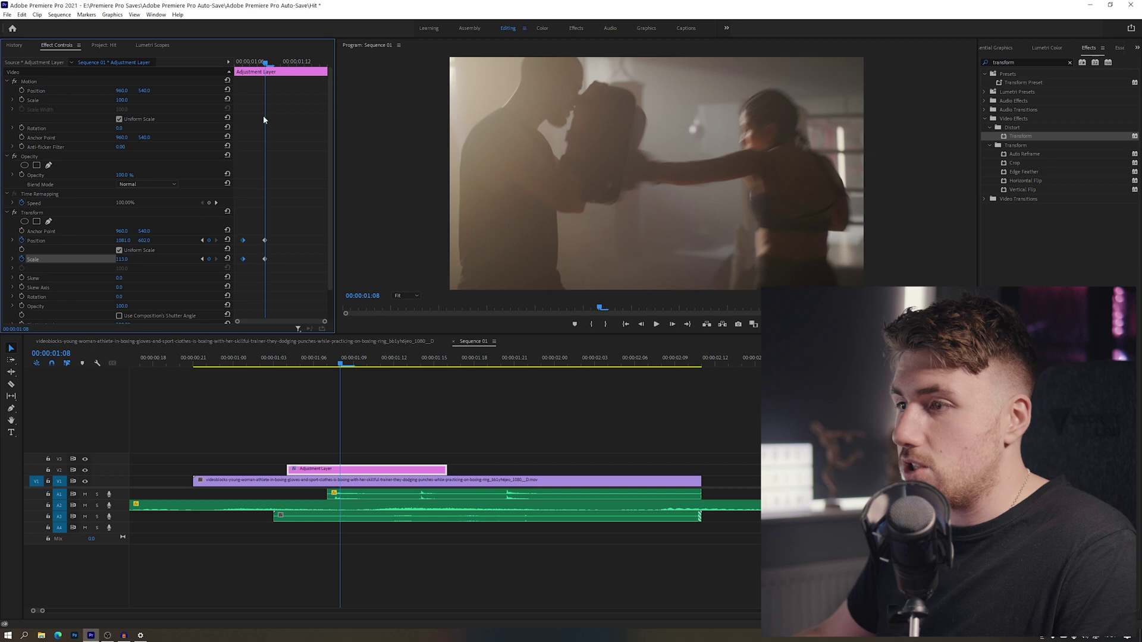
drag(266, 63, 248, 70)
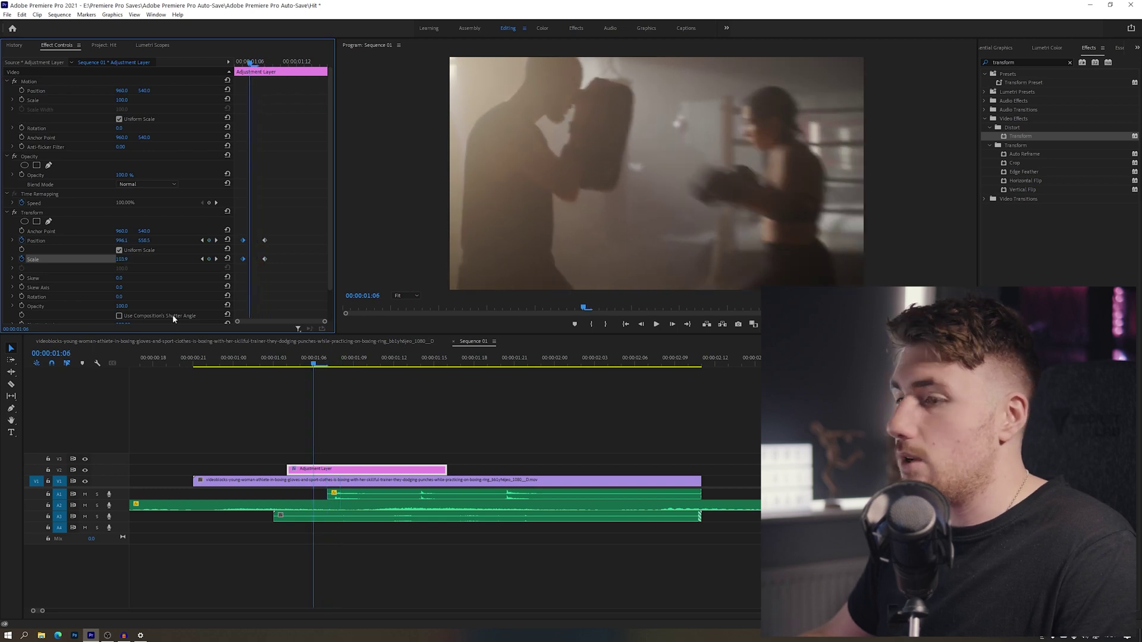
- At 00:00:01:12, return Position to 960, 540 and Scale to 100, then play the zoom
drag(244, 64, 297, 76)
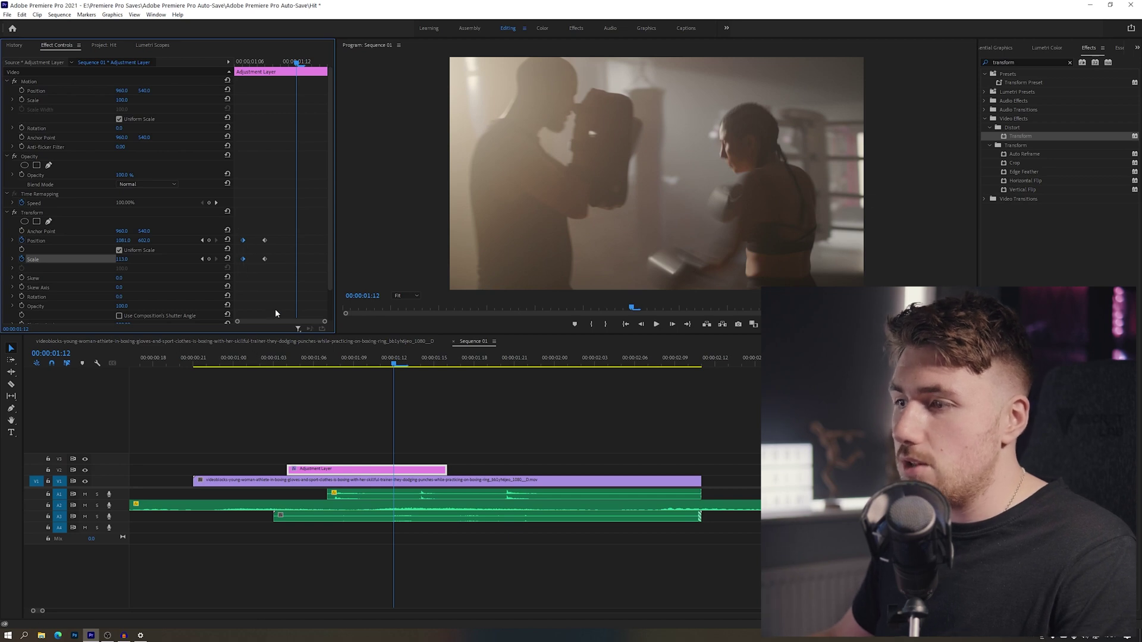
key(ctrl+v)
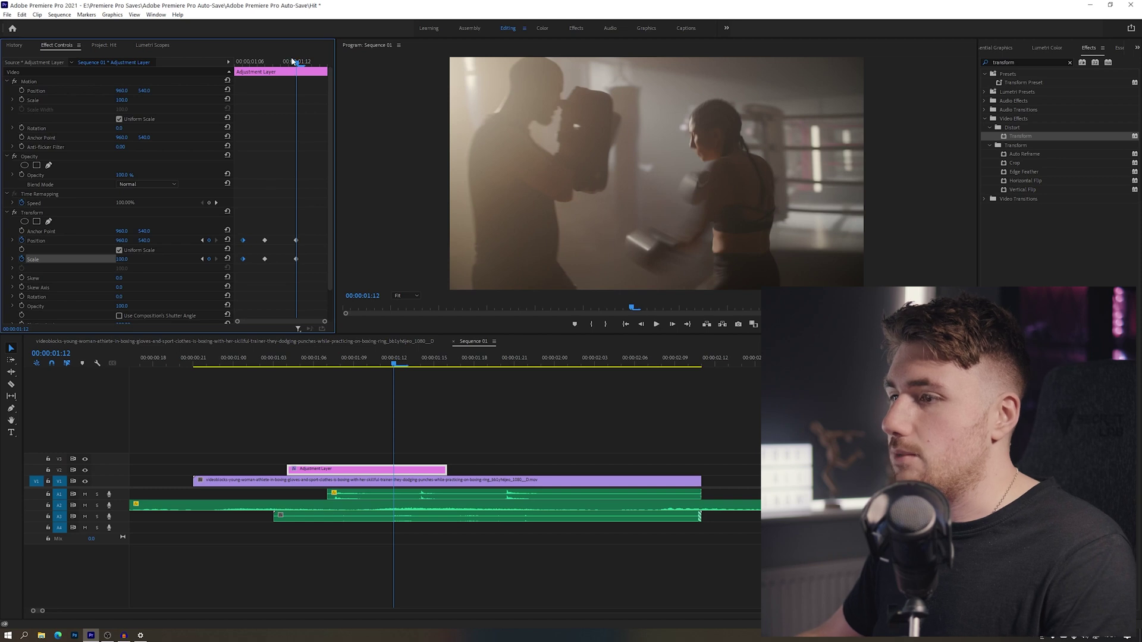
drag(292, 61, 244, 67)
drag(427, 362, 252, 363)
key(space)
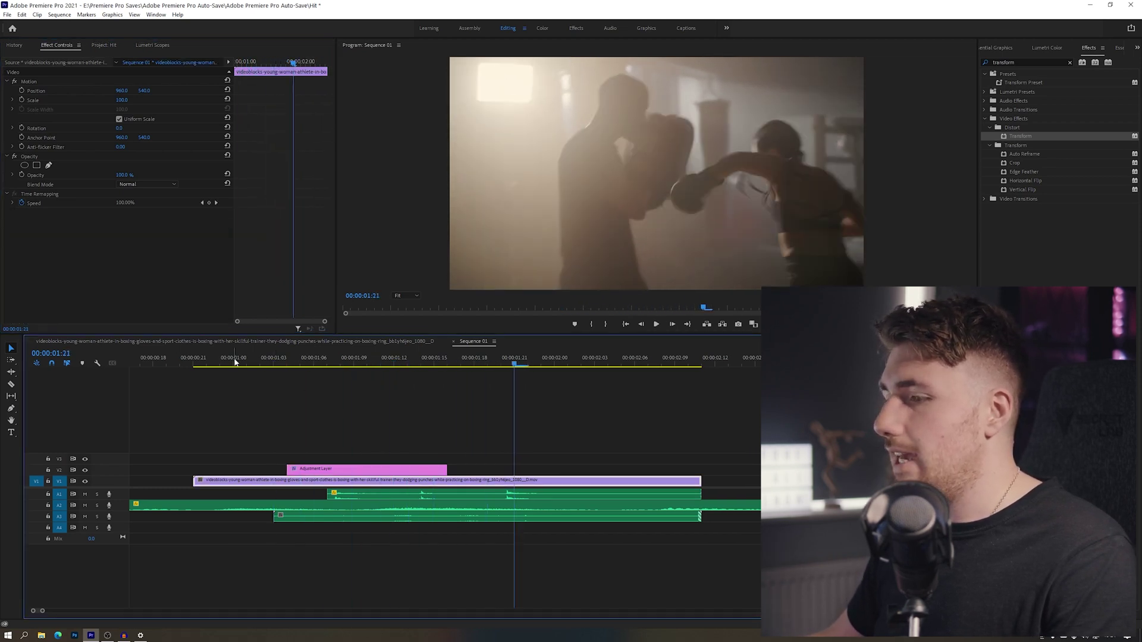
- Replay the punch zoom and park on the frame just before the punch
click(267, 357)
key(space)
click(259, 360)
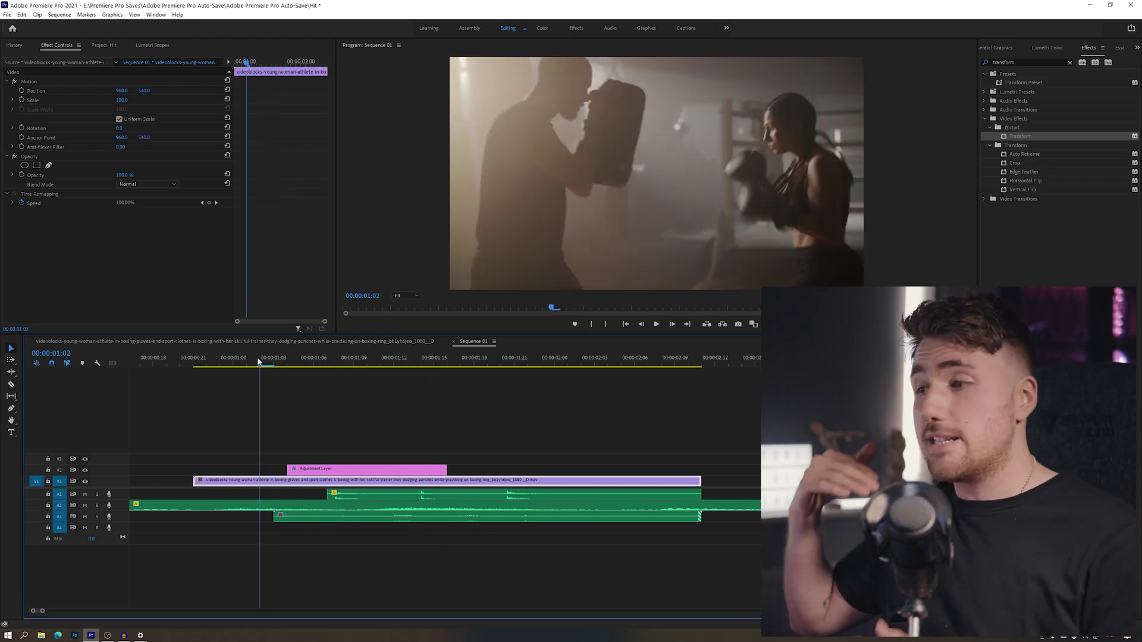
drag(260, 360, 341, 370)
- Exaggerate the punch keyframe to Scale 153 and Position Y 799, then show the main boxing sequence
click(359, 470)
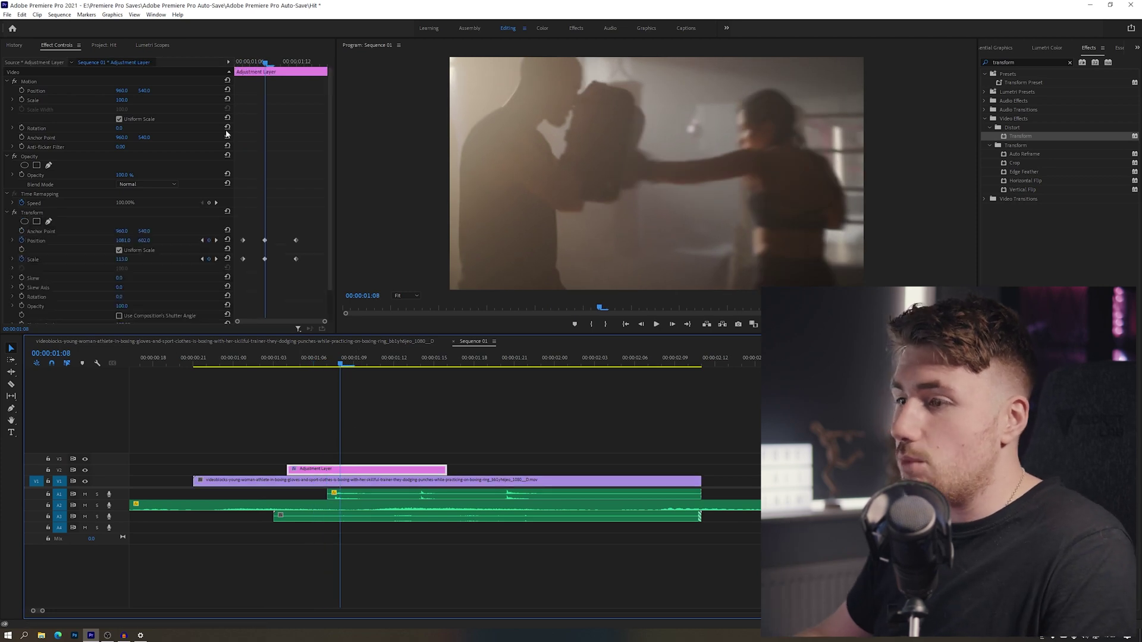
drag(123, 260, 160, 240)
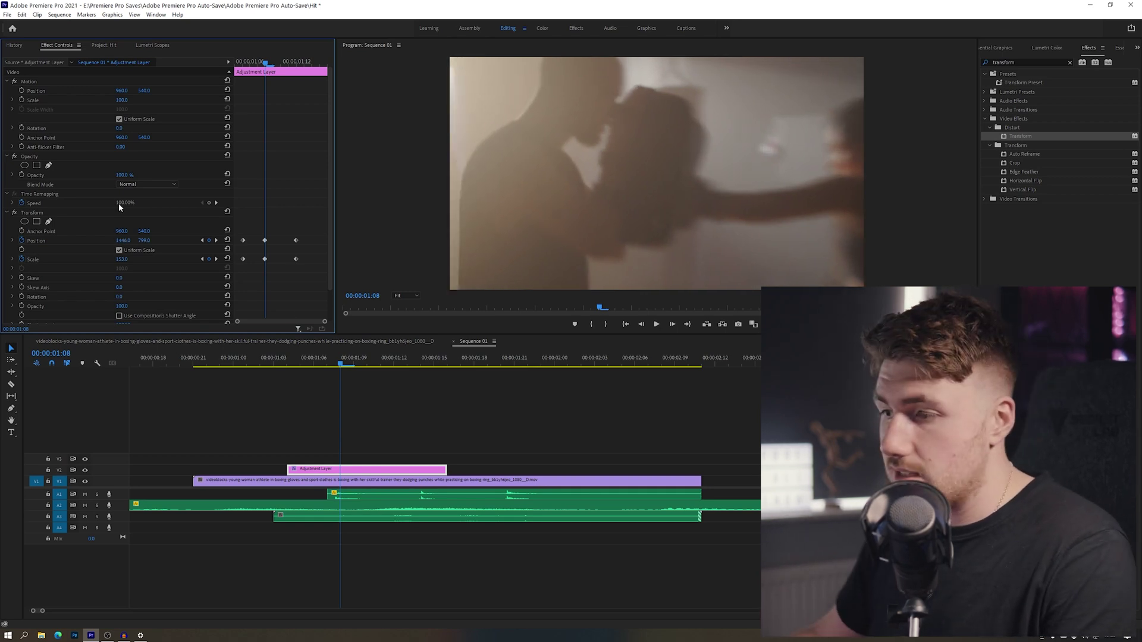
click(292, 362)
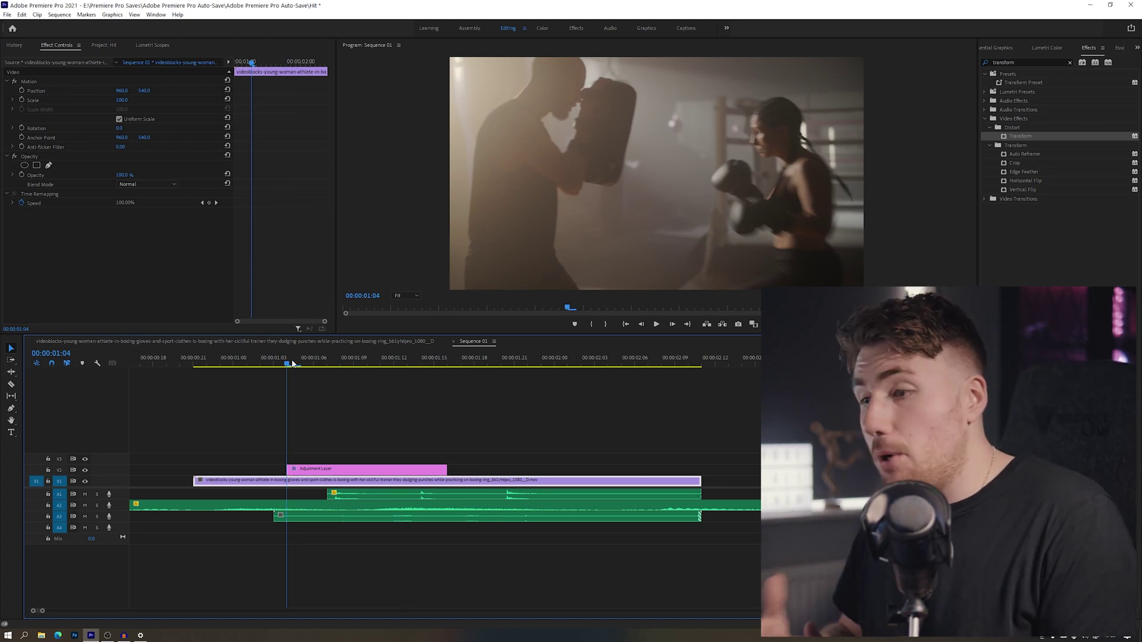
click(237, 341)
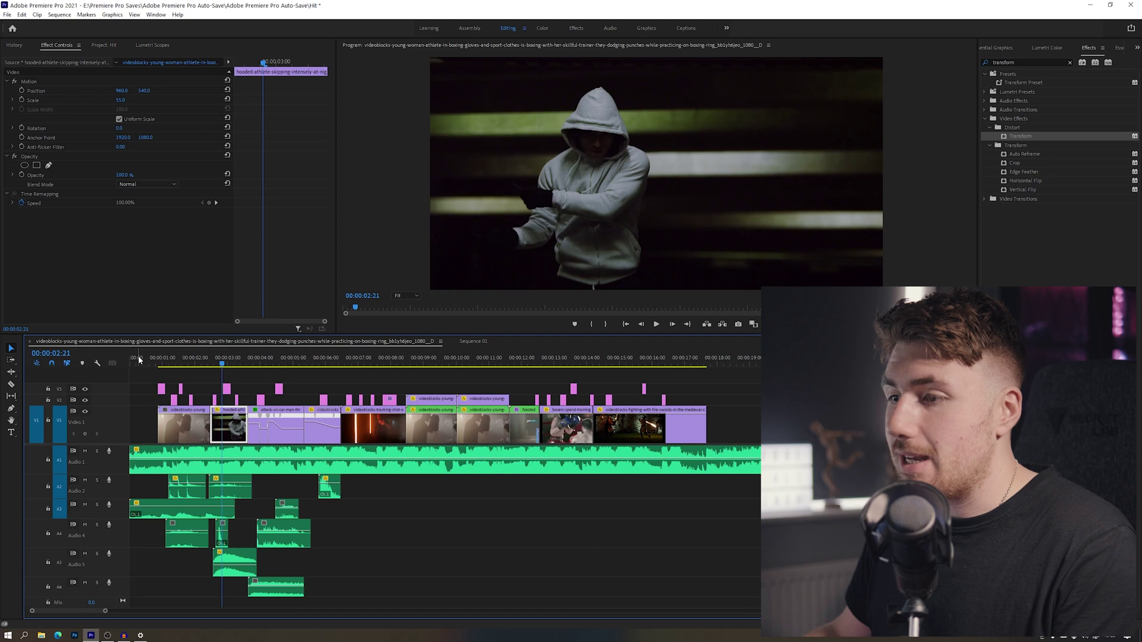
click(139, 360)
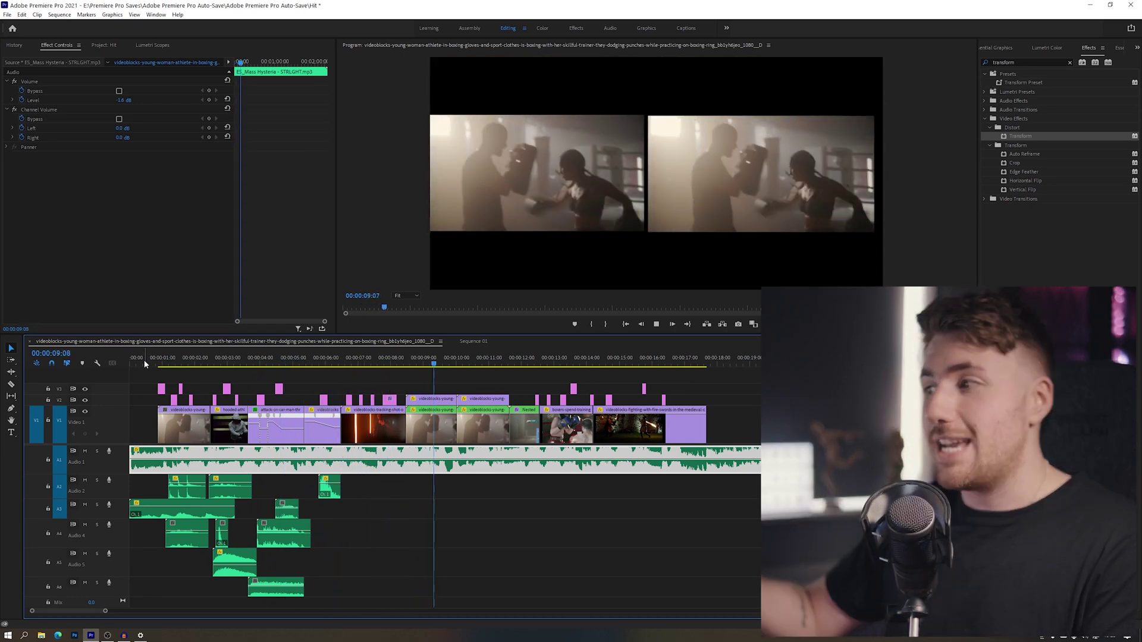
key(space)
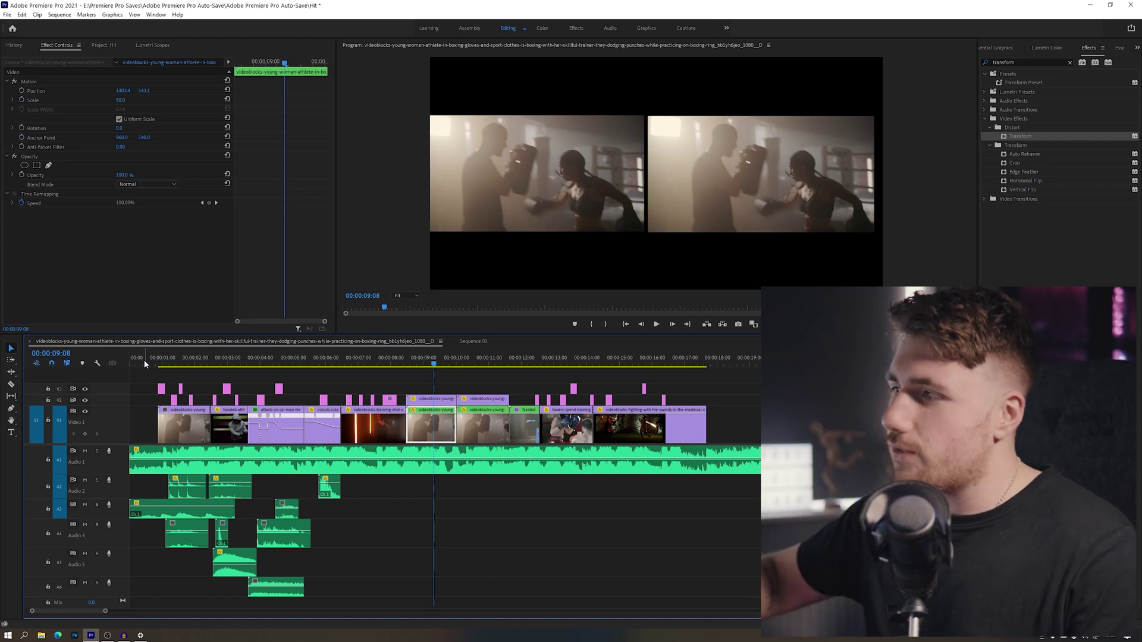
key(space)
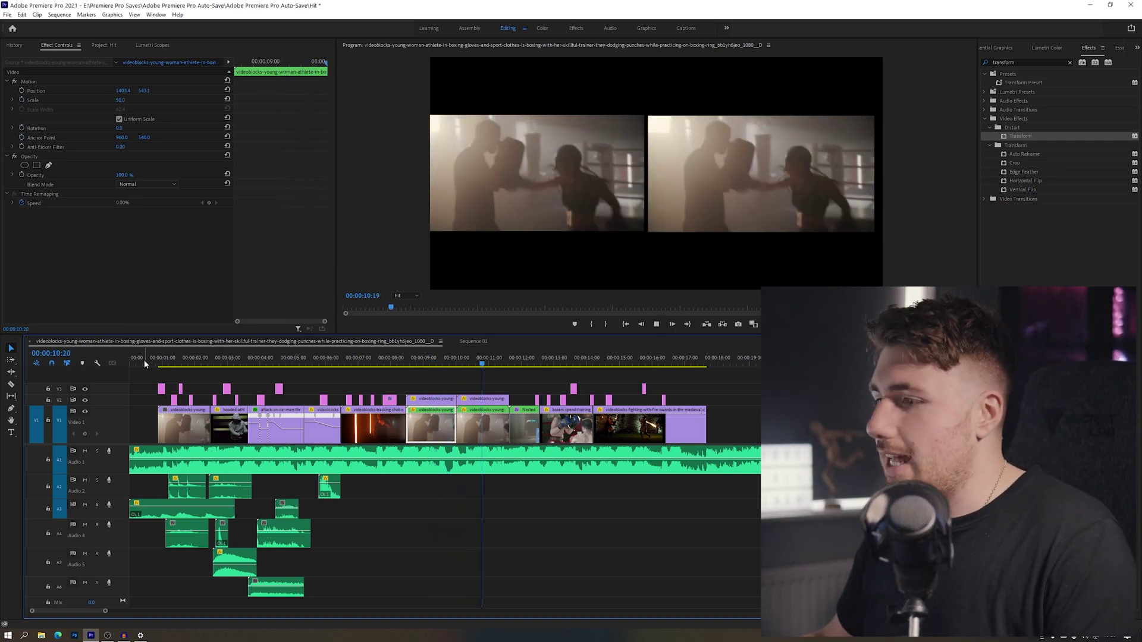